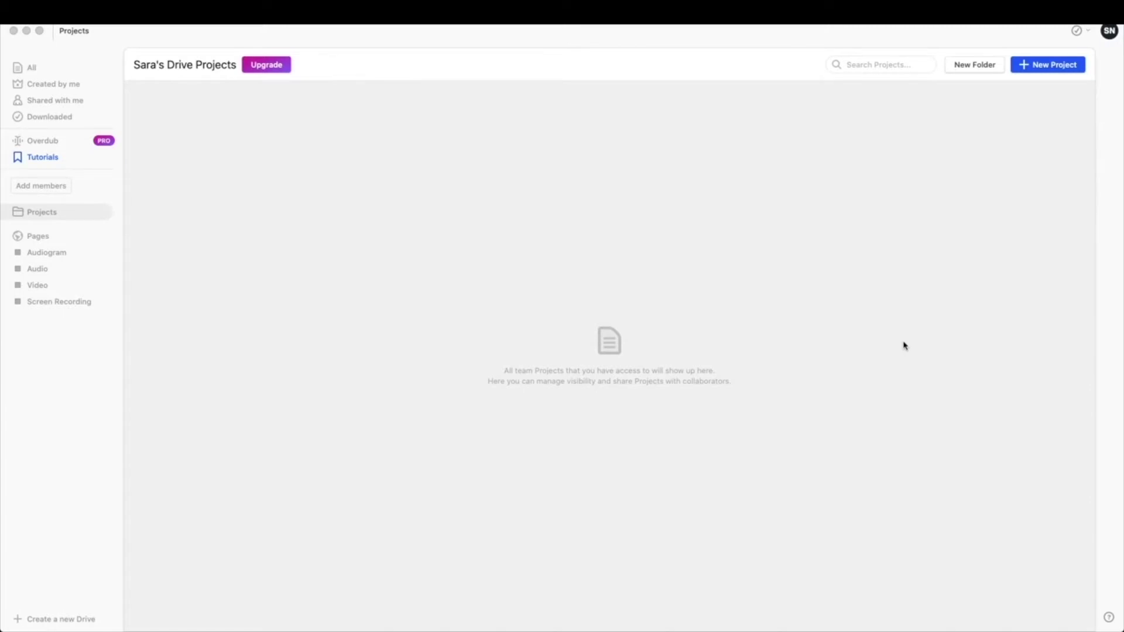
# Step: Create a new project named 'Audiogram Demo'
pyautogui.click(1033, 67)
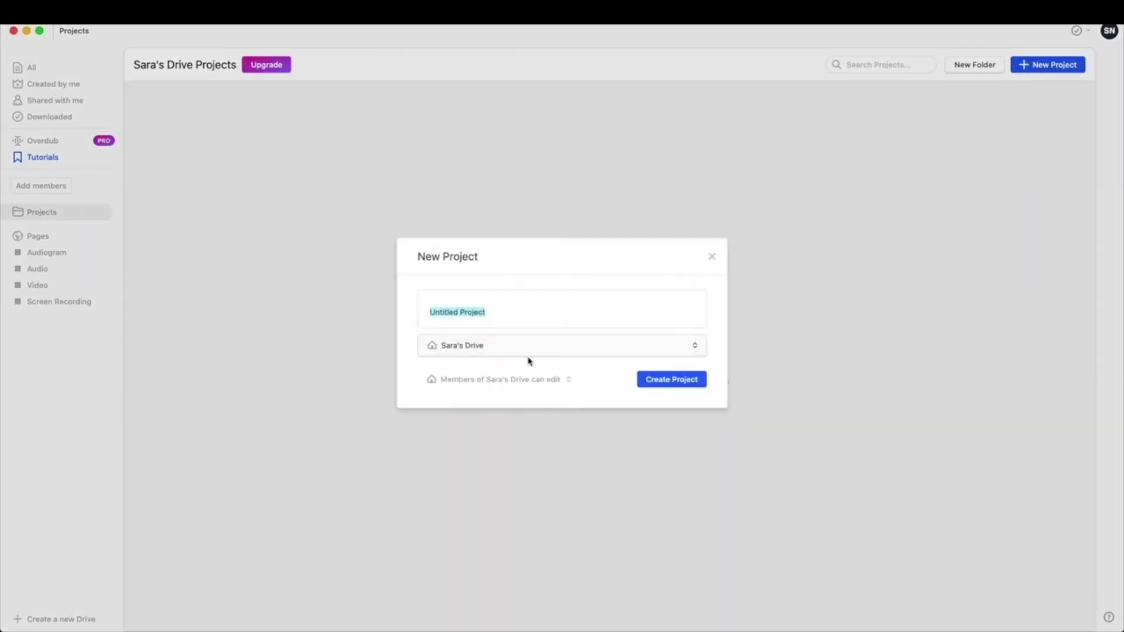
pyautogui.write('Audiogram Demo')
pyautogui.click(690, 381)
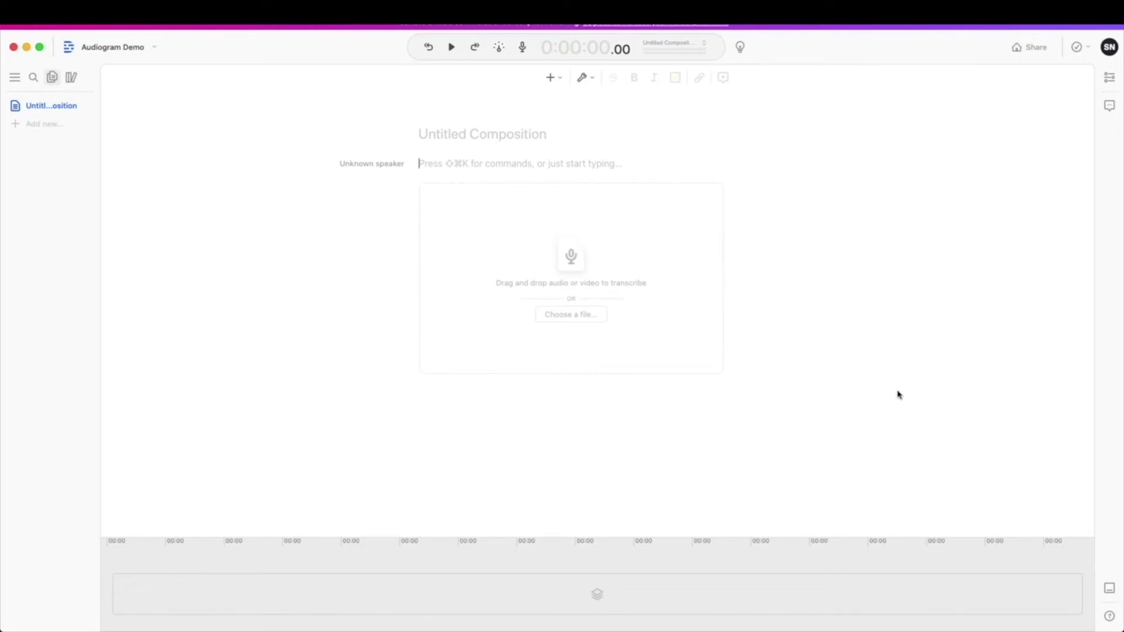
# Step: Import Descript Demo Audiogram.mp4 into the composition and transcribe it
pyautogui.moveTo(1120, 188); pyautogui.dragTo(563, 280)
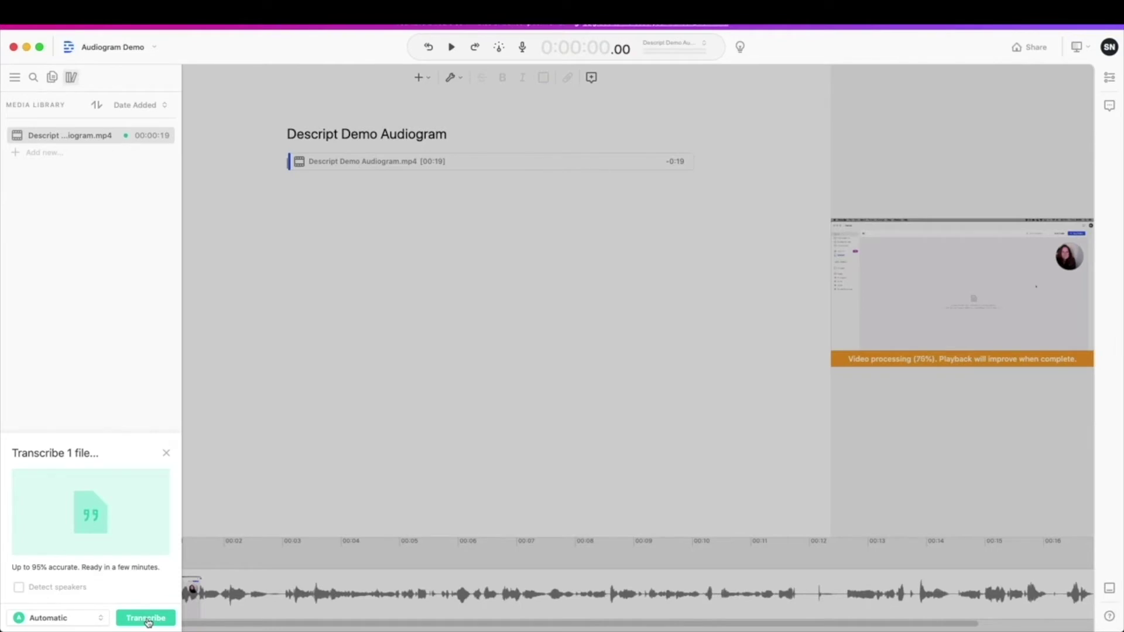
pyautogui.click(147, 619)
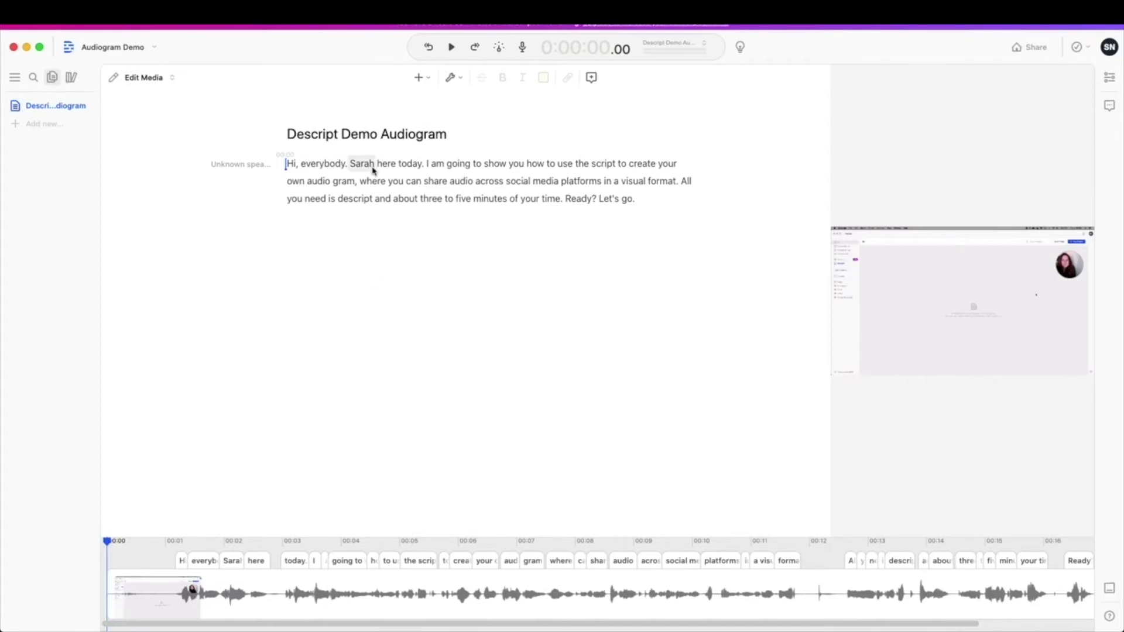
# Step: In Correct Text mode, delete the extra letter in the presenter's name, then return to Edit Media
pyautogui.click(133, 78)
pyautogui.click(135, 146)
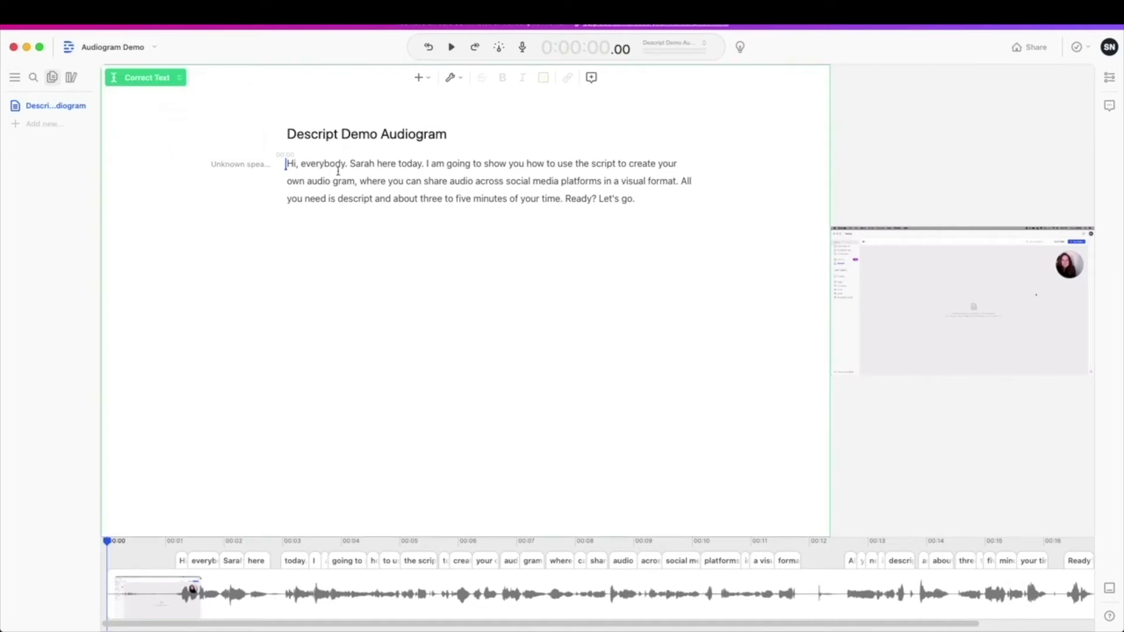
pyautogui.click(375, 163)
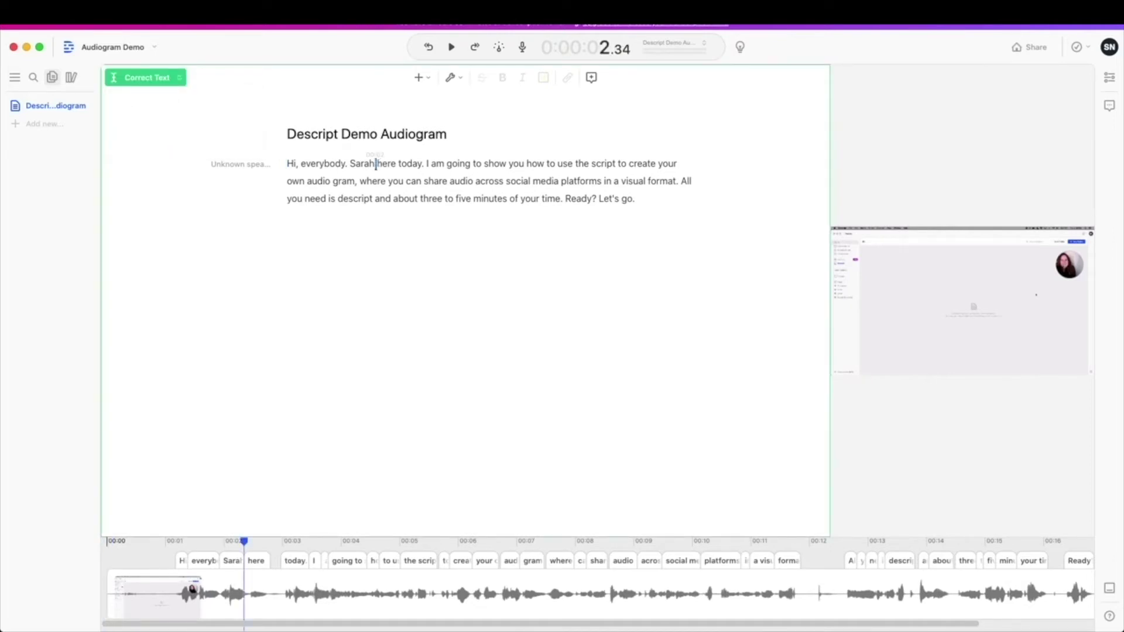
pyautogui.press('BackSpace')
pyautogui.click(349, 164)
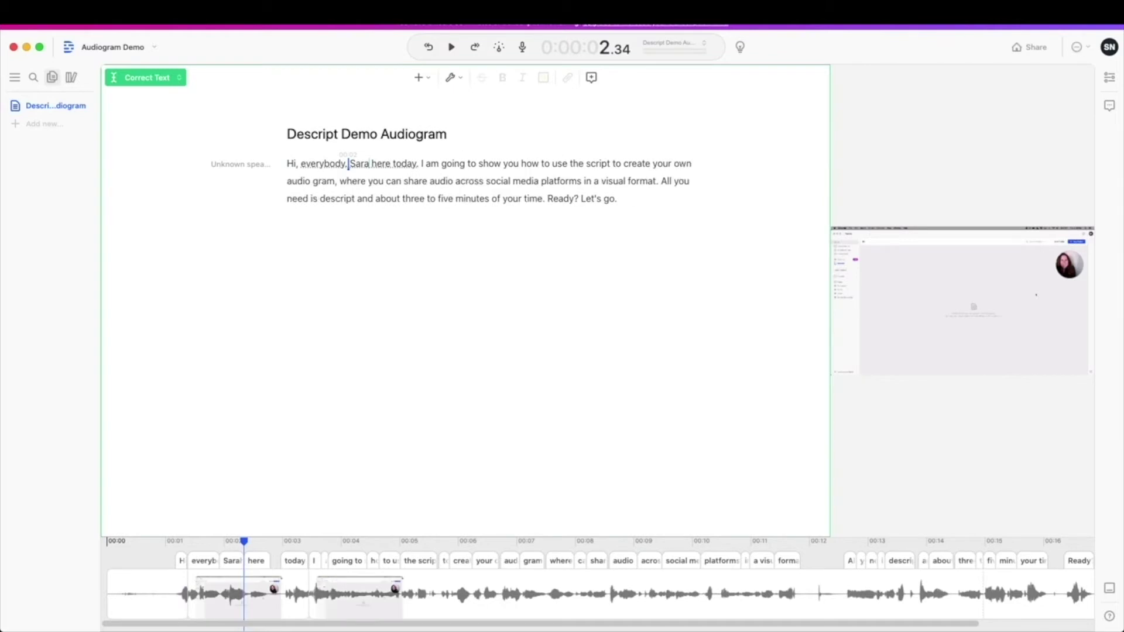
pyautogui.click(145, 81)
pyautogui.click(148, 103)
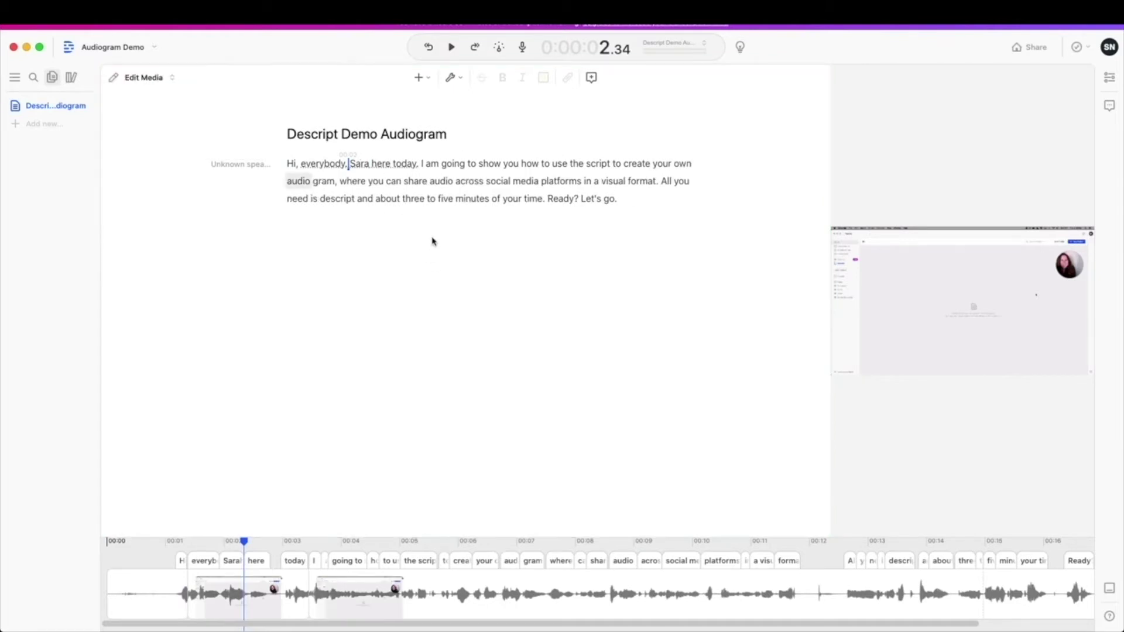
pyautogui.click(285, 182)
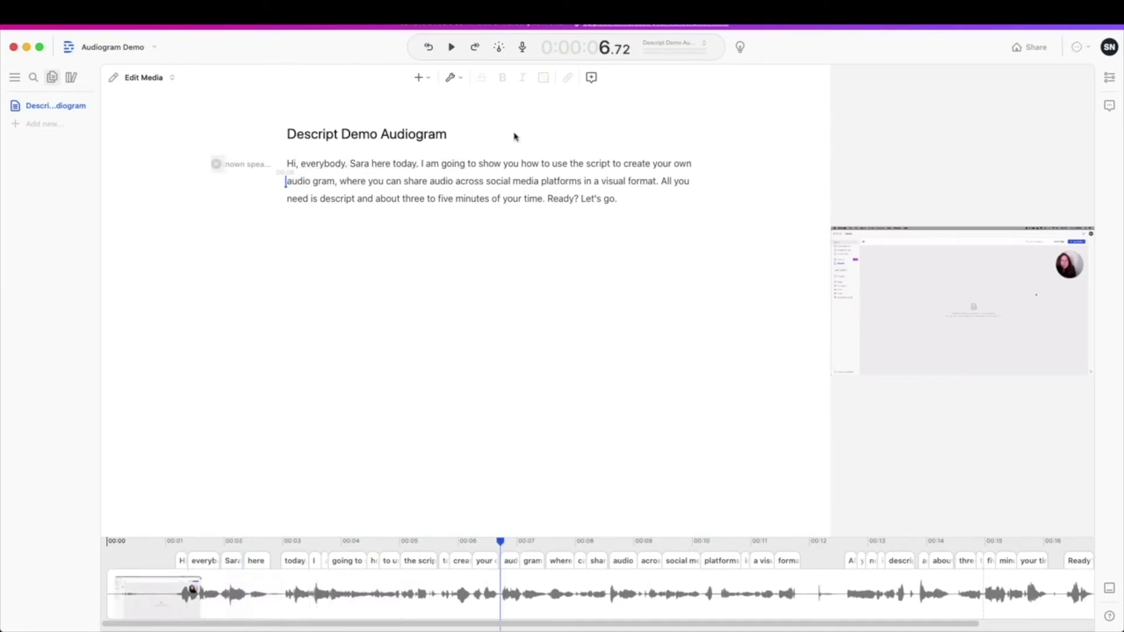
# Step: Add a new speaker bearing the presenter's name through Edit speakers
pyautogui.click(261, 165)
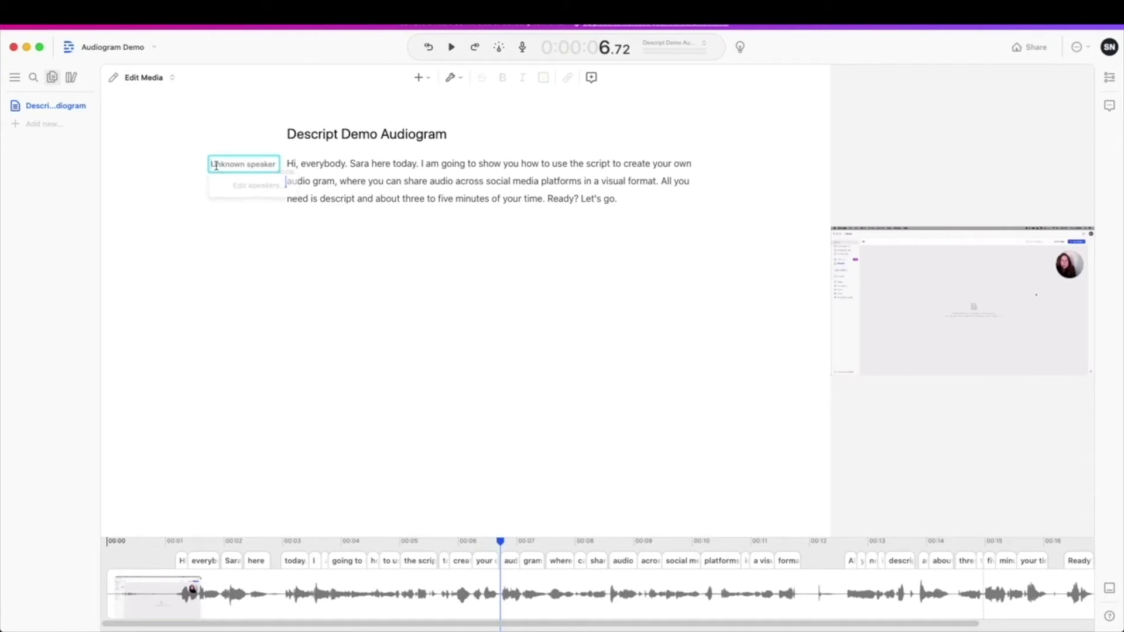
pyautogui.click(250, 185)
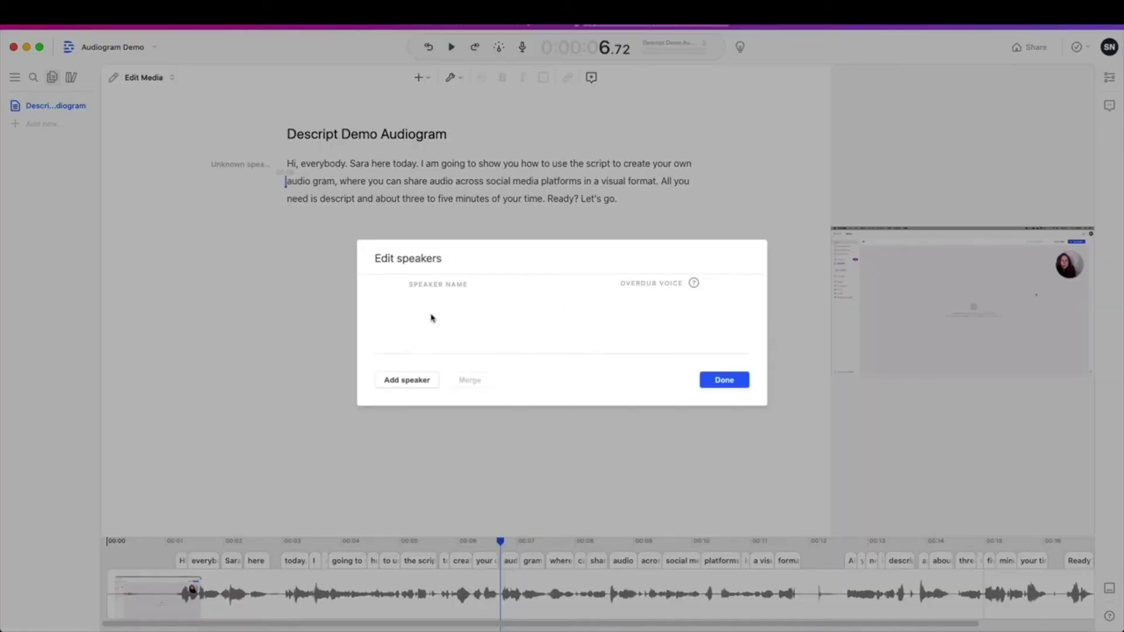
pyautogui.click(413, 381)
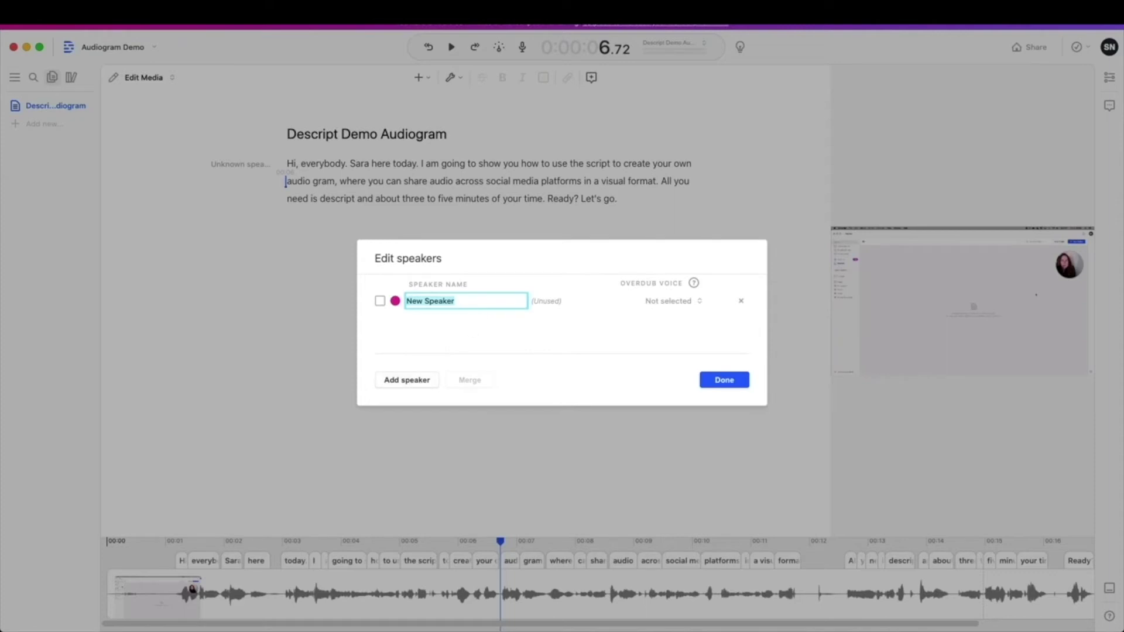
pyautogui.write('Sara')
pyautogui.click(728, 380)
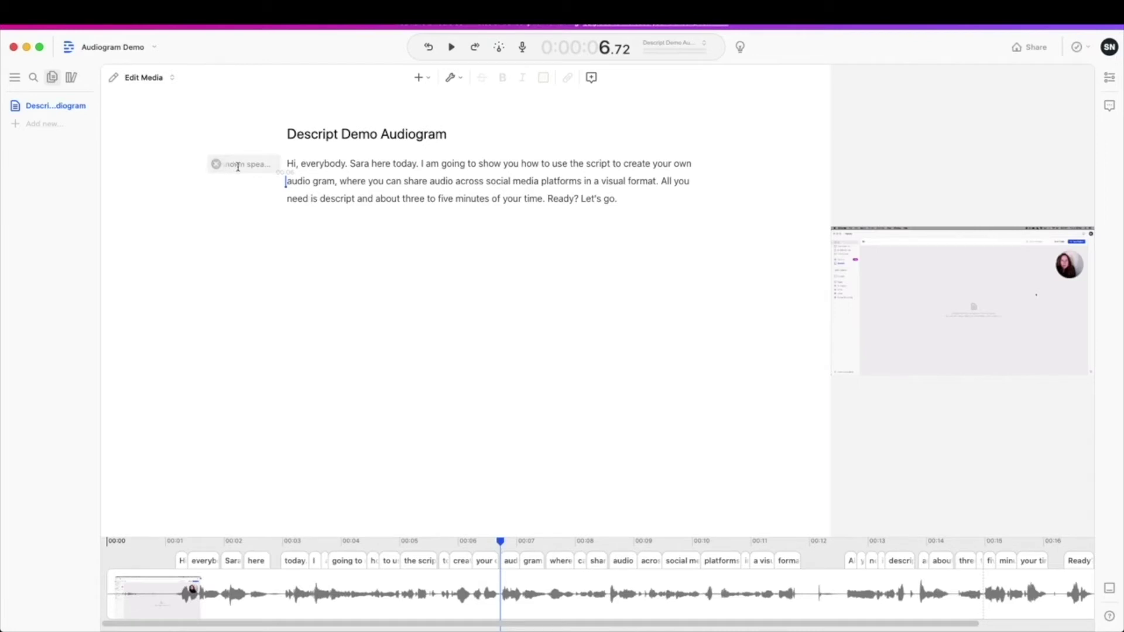
# Step: Assign the new speaker to the opening paragraph instead of Unknown speaker
pyautogui.click(259, 165)
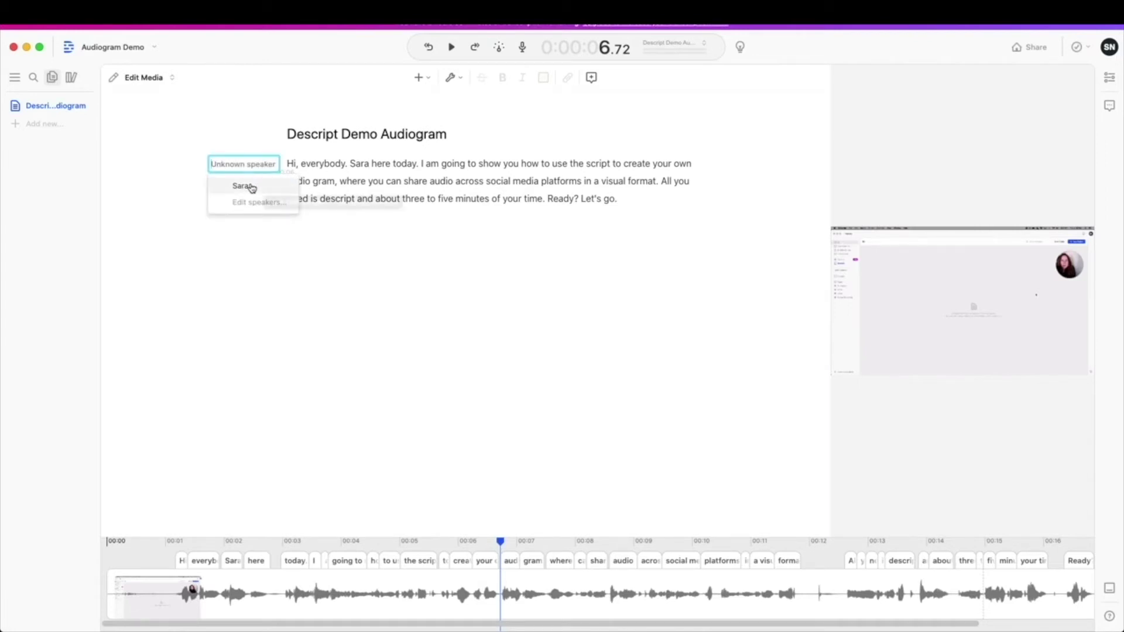
pyautogui.click(248, 185)
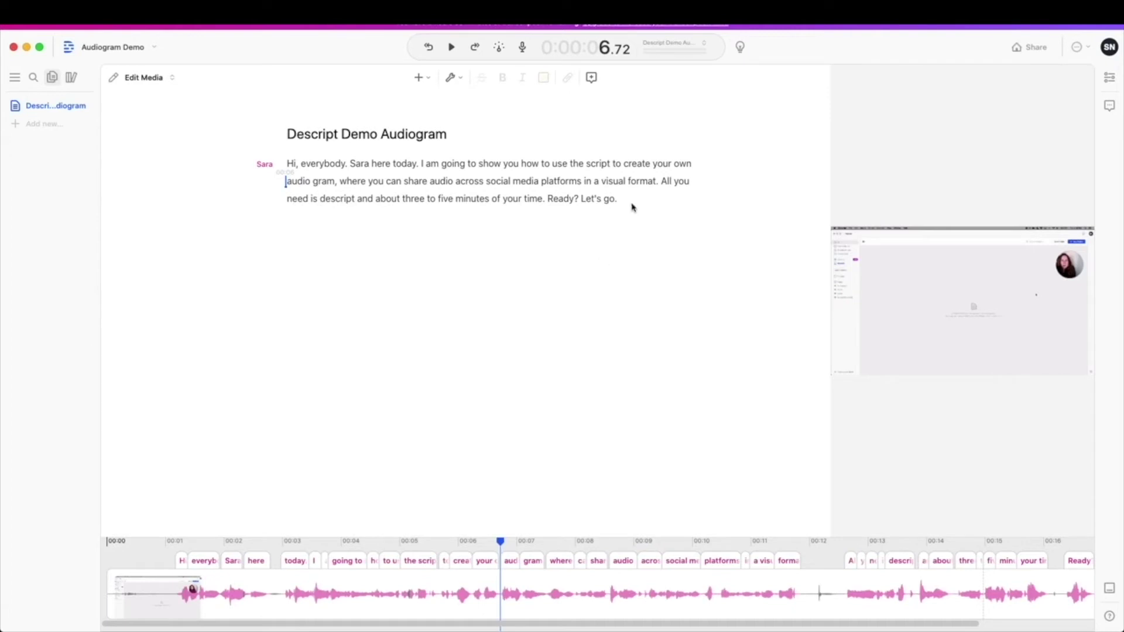
pyautogui.click(632, 206)
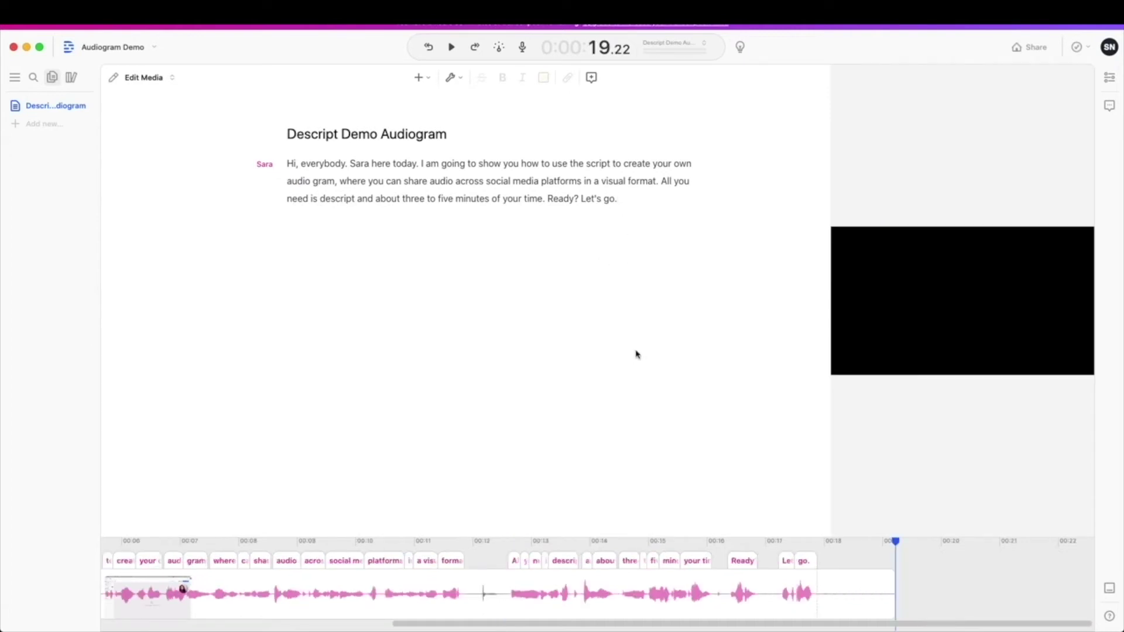
pyautogui.scroll(-3, 495, 606)
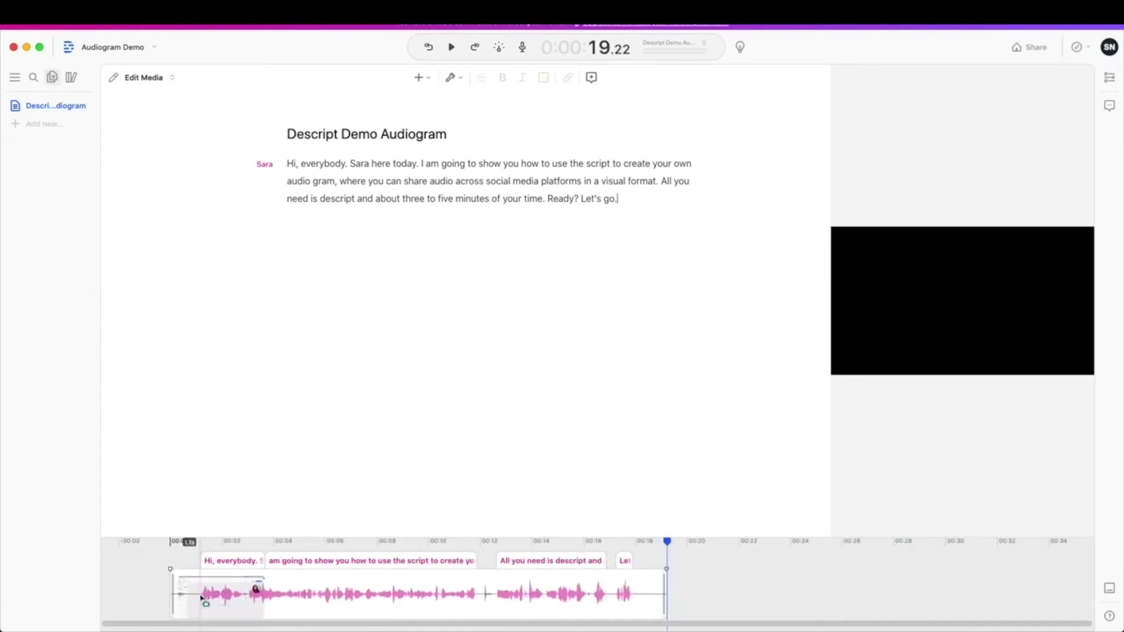
pyautogui.moveTo(201, 597); pyautogui.dragTo(636, 605)
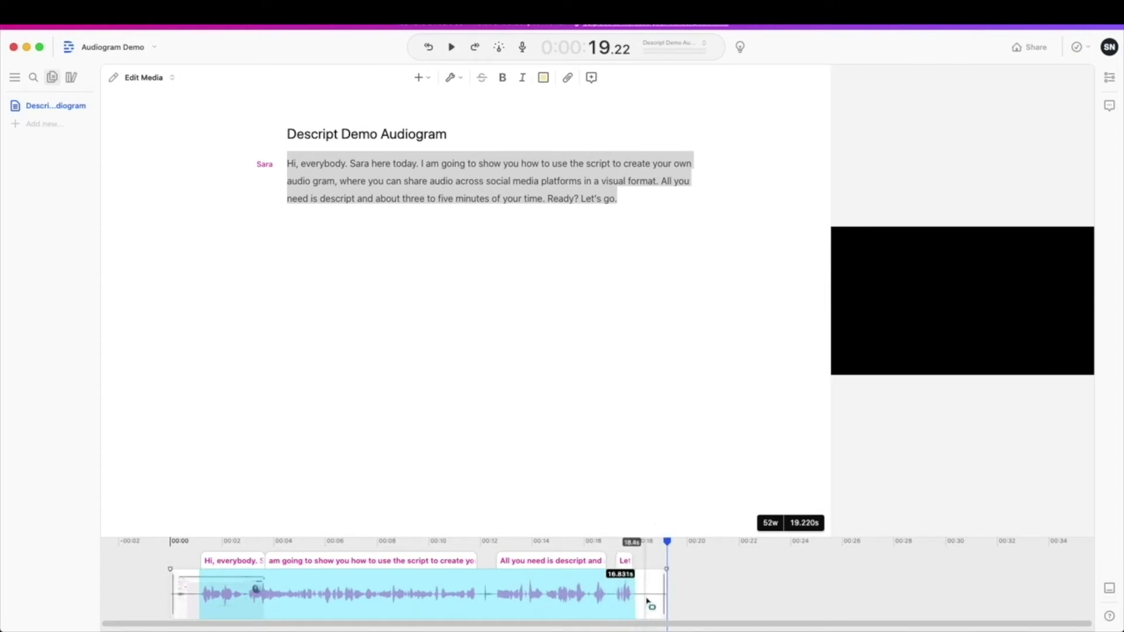
pyautogui.scroll(5, 647, 602)
pyautogui.scroll(-2, 647, 599)
pyautogui.scroll(-2, 648, 599)
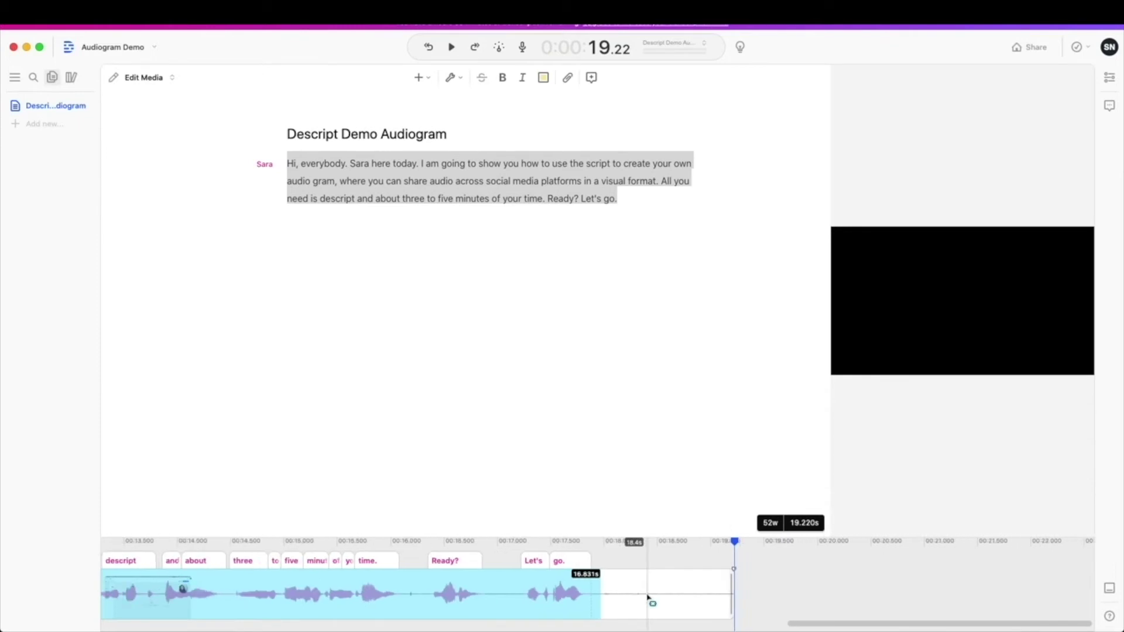
pyautogui.scroll(-6, 648, 598)
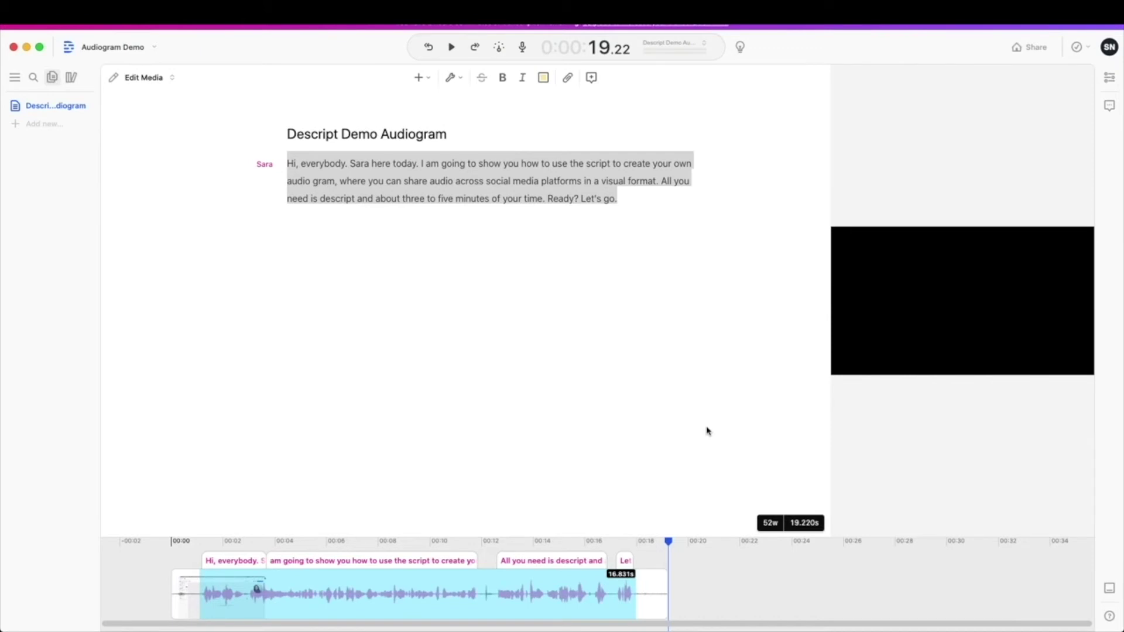
# Step: Publish the whole clip as an Audiogram, browsing templates and settling on the white highlighted-word one
pyautogui.click(1029, 50)
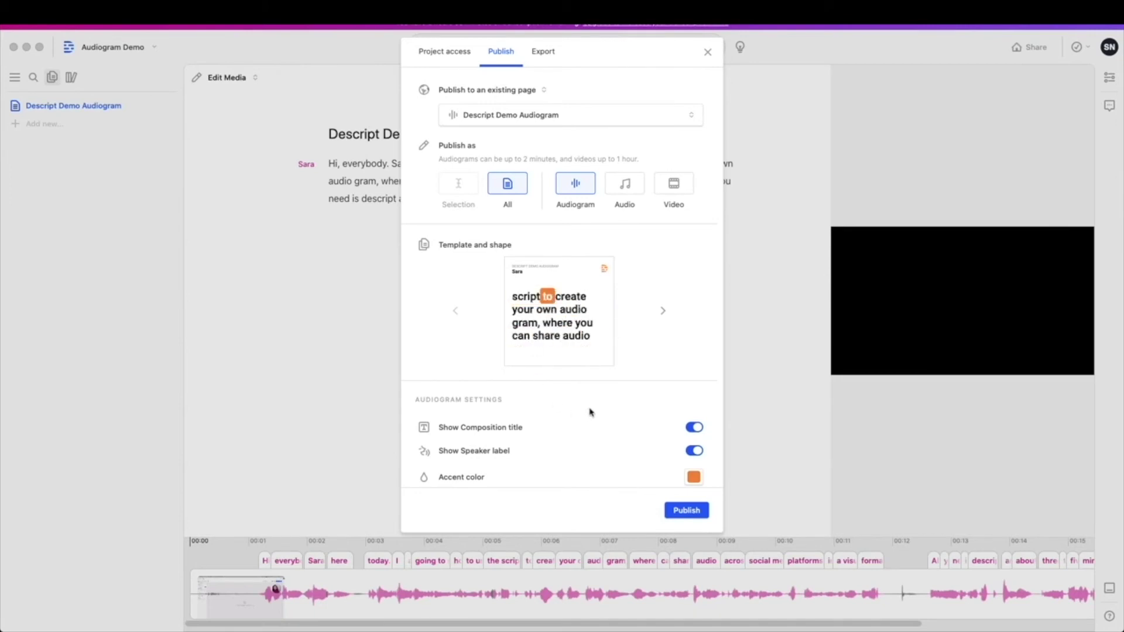
pyautogui.click(663, 313)
pyautogui.click(663, 313)
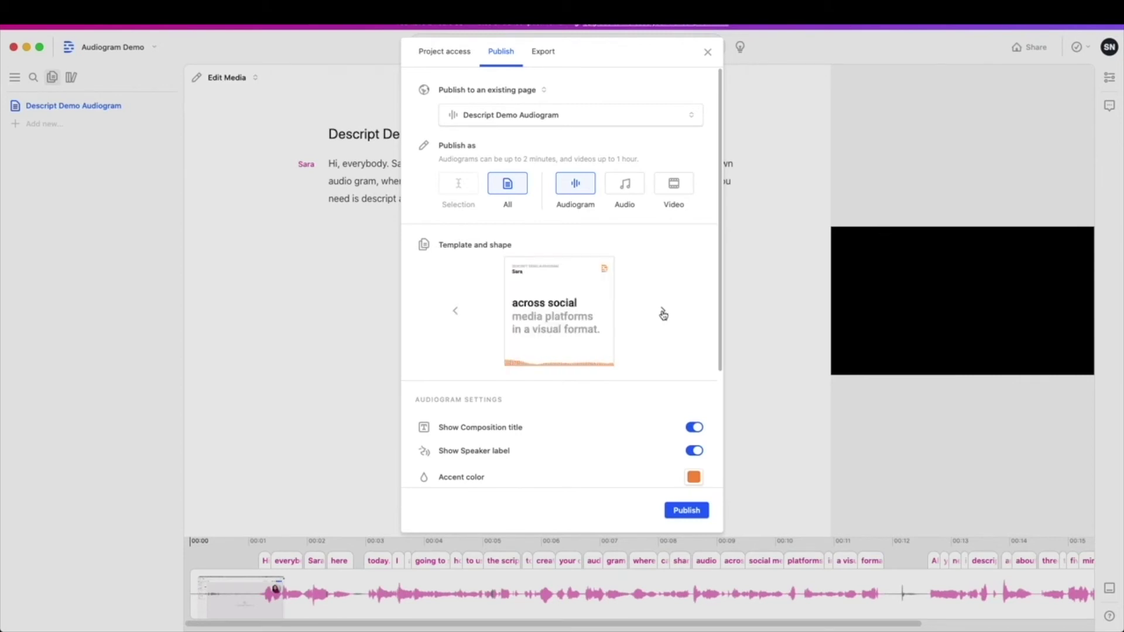
pyautogui.click(663, 313)
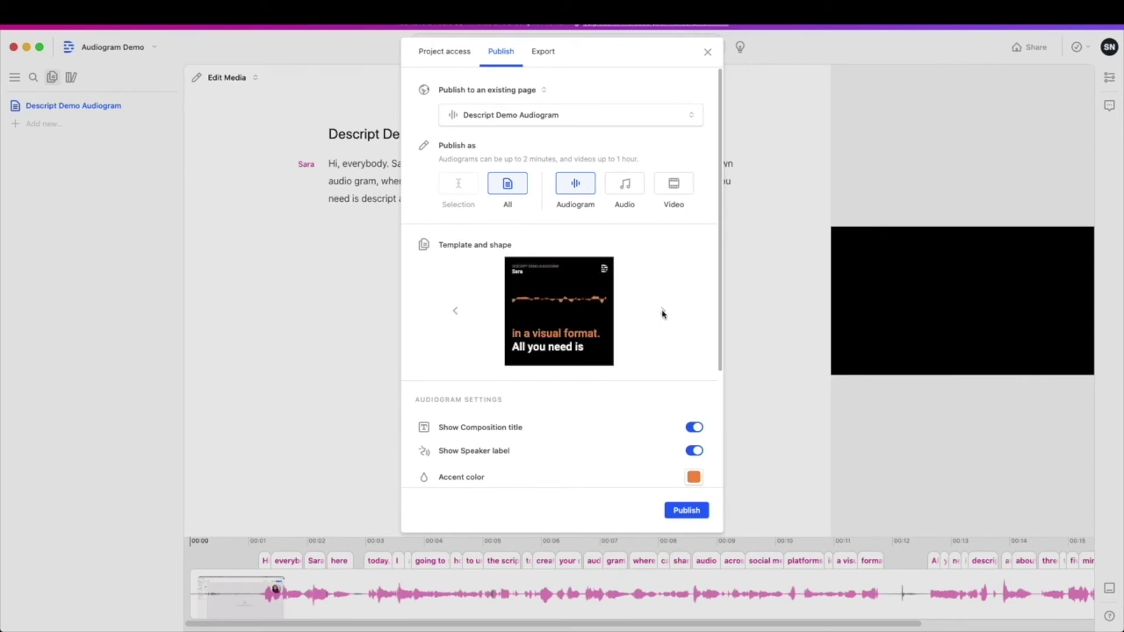
pyautogui.click(455, 310)
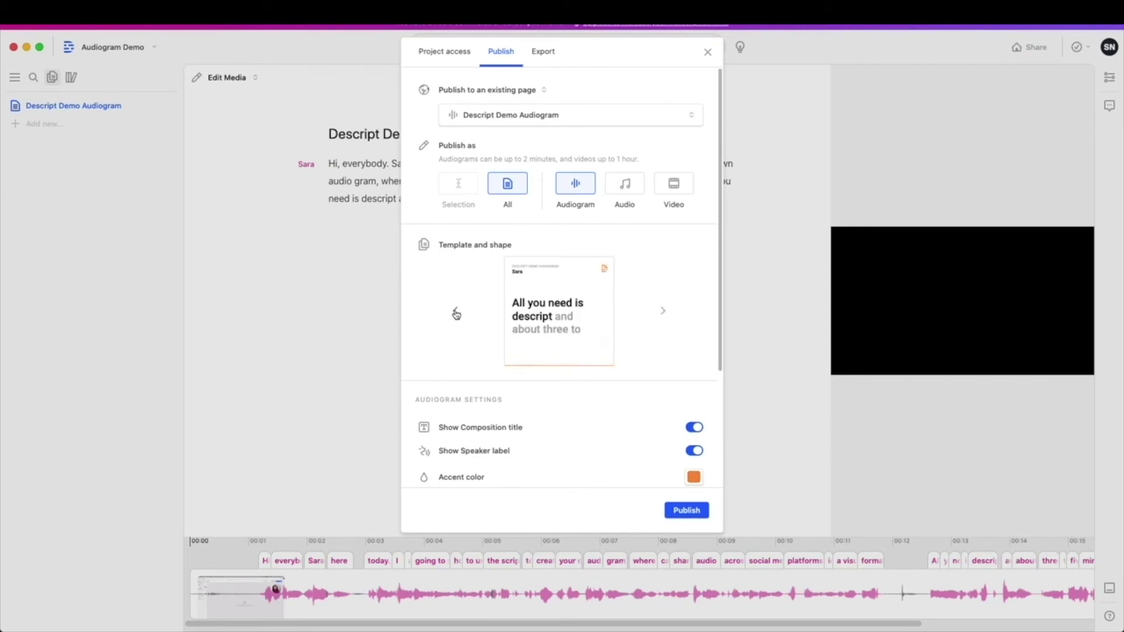
pyautogui.click(455, 311)
pyautogui.click(455, 311)
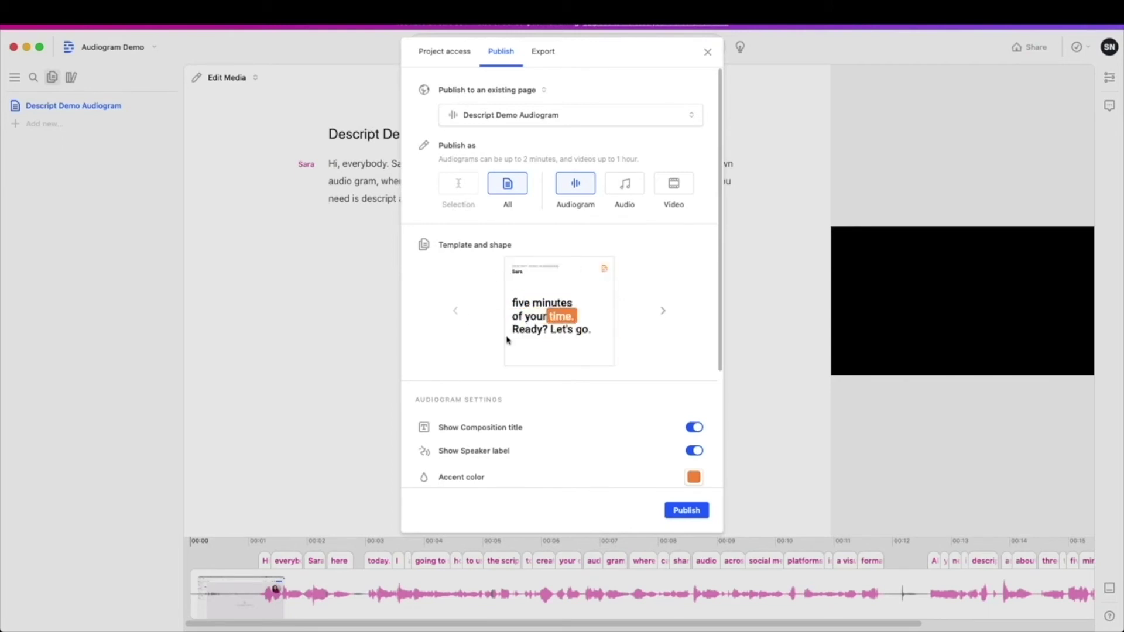
pyautogui.scroll(-3, 606, 421)
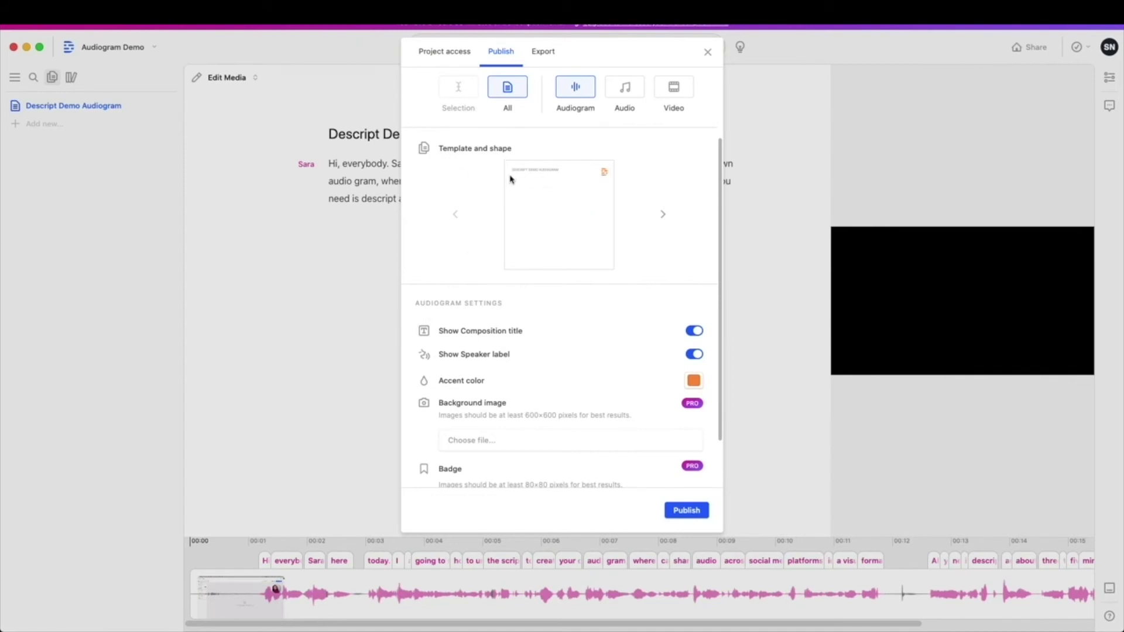
pyautogui.click(694, 332)
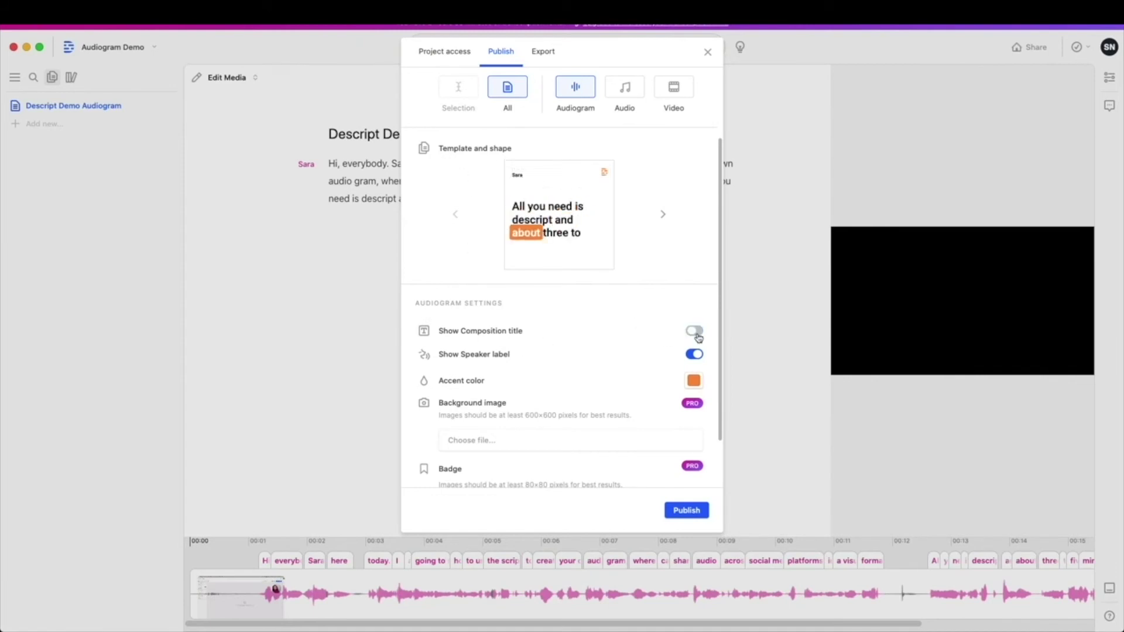
pyautogui.click(694, 332)
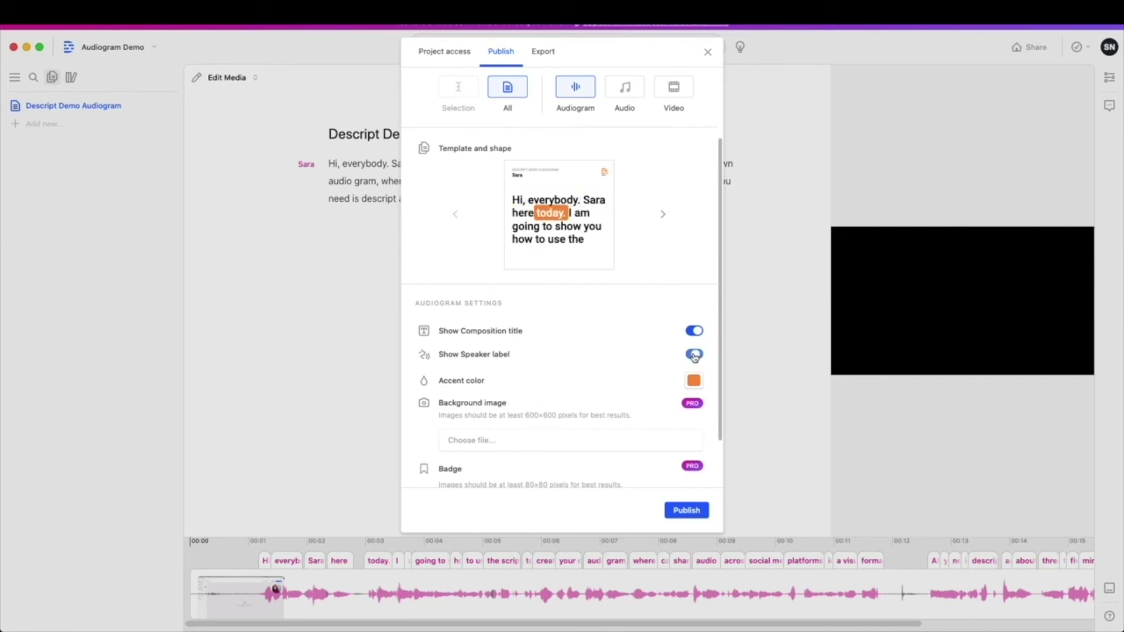
pyautogui.click(694, 380)
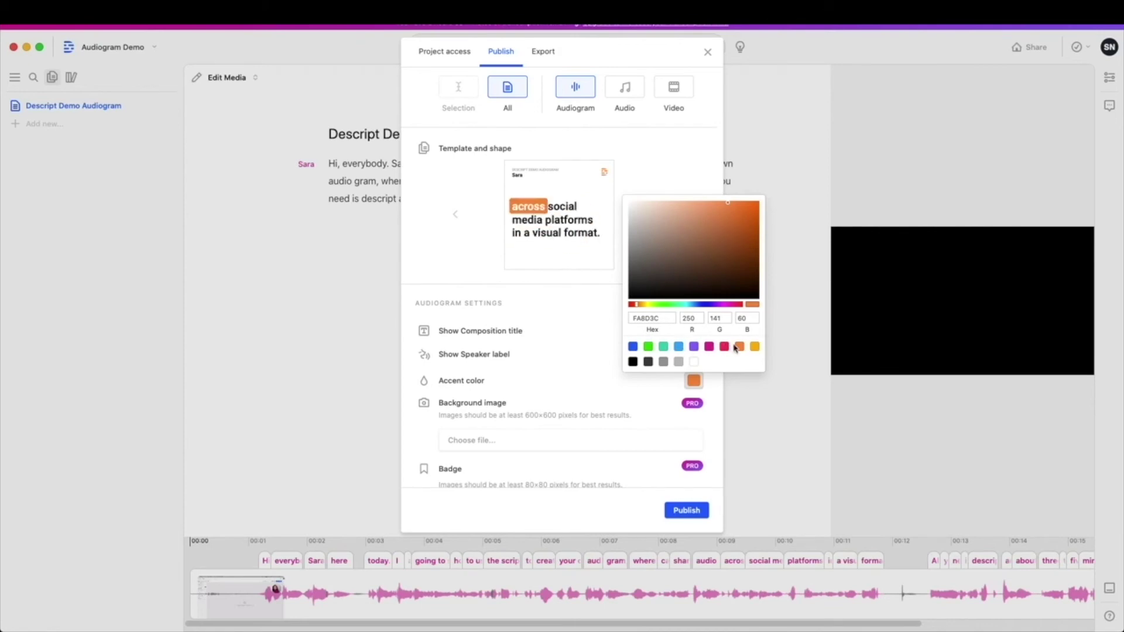
pyautogui.click(586, 370)
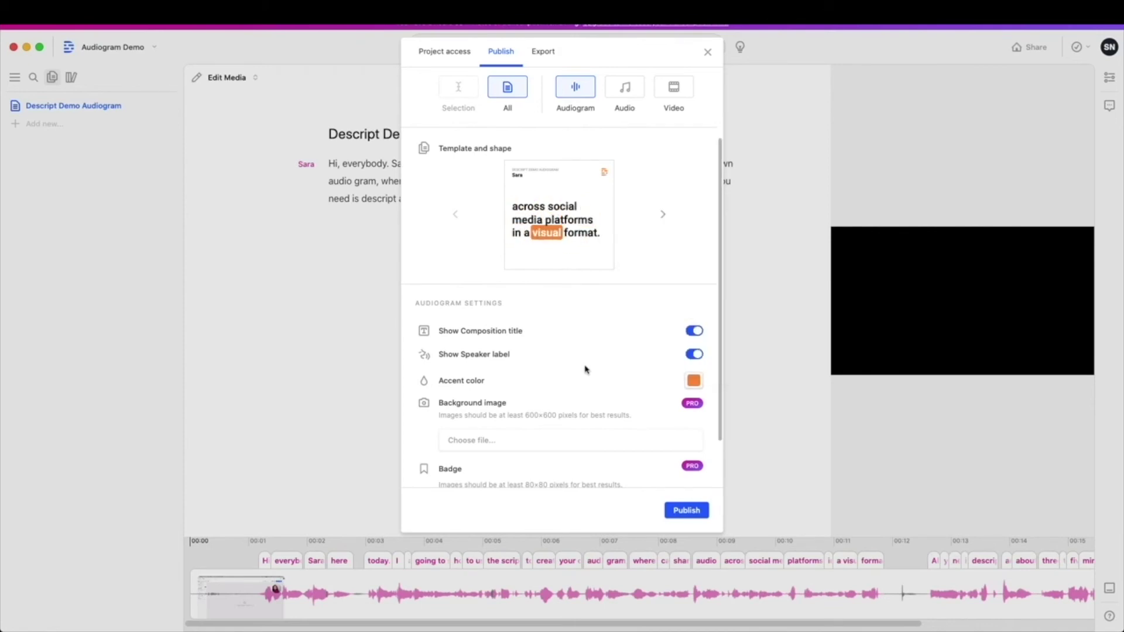
pyautogui.scroll(-3, 527, 429)
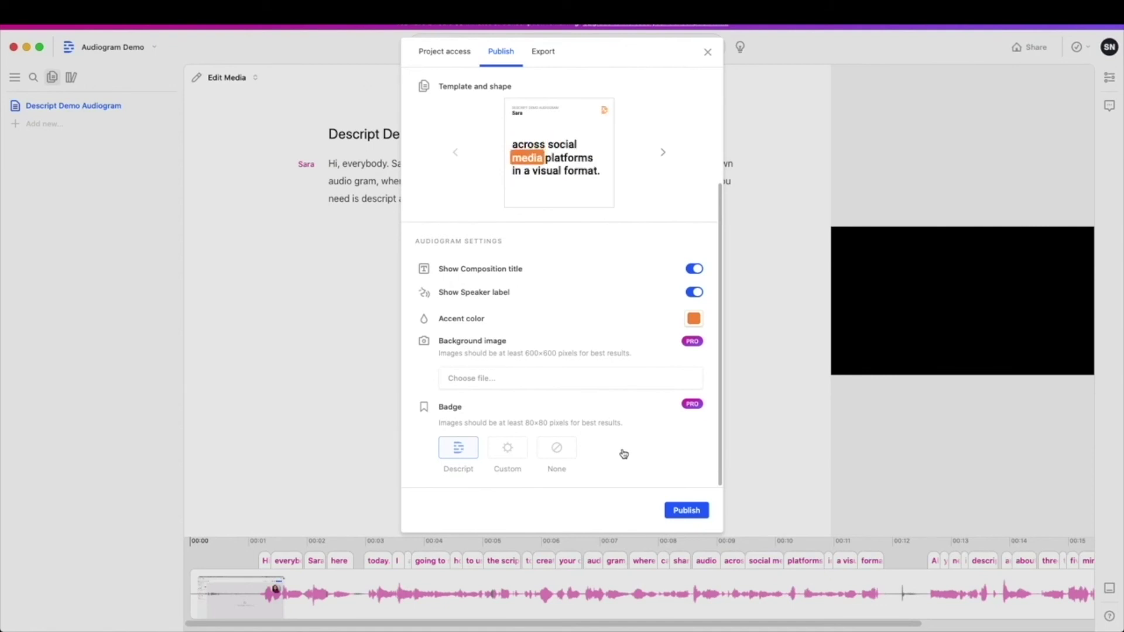
pyautogui.scroll(5, 622, 453)
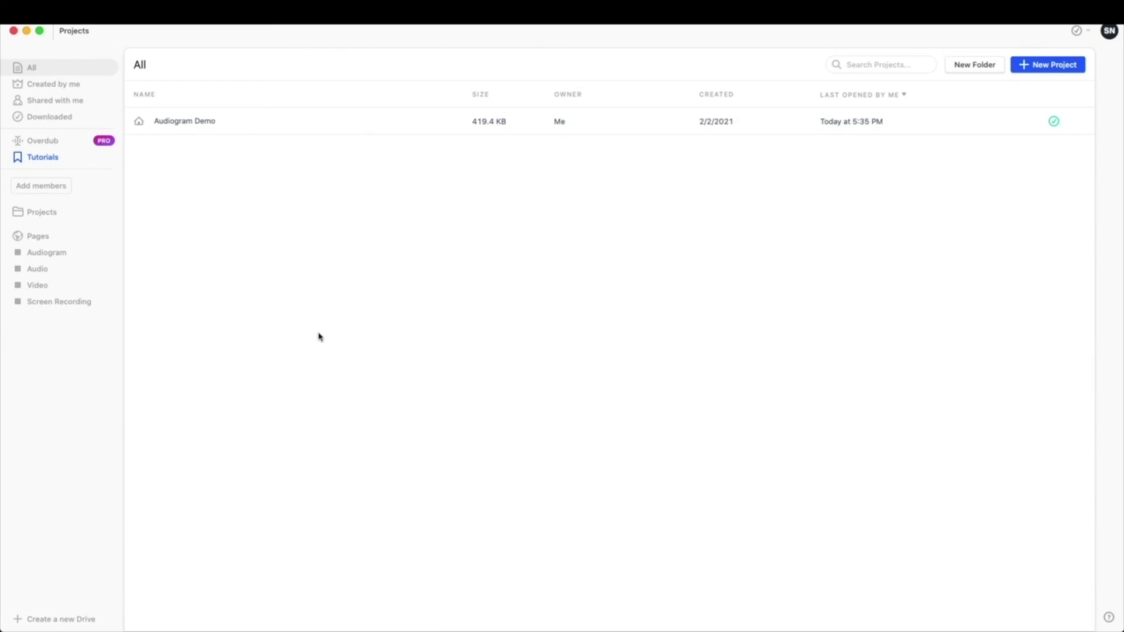
# Step: List the Audiogram pages, keeping the page-type filter set to Audiogram
pyautogui.click(42, 255)
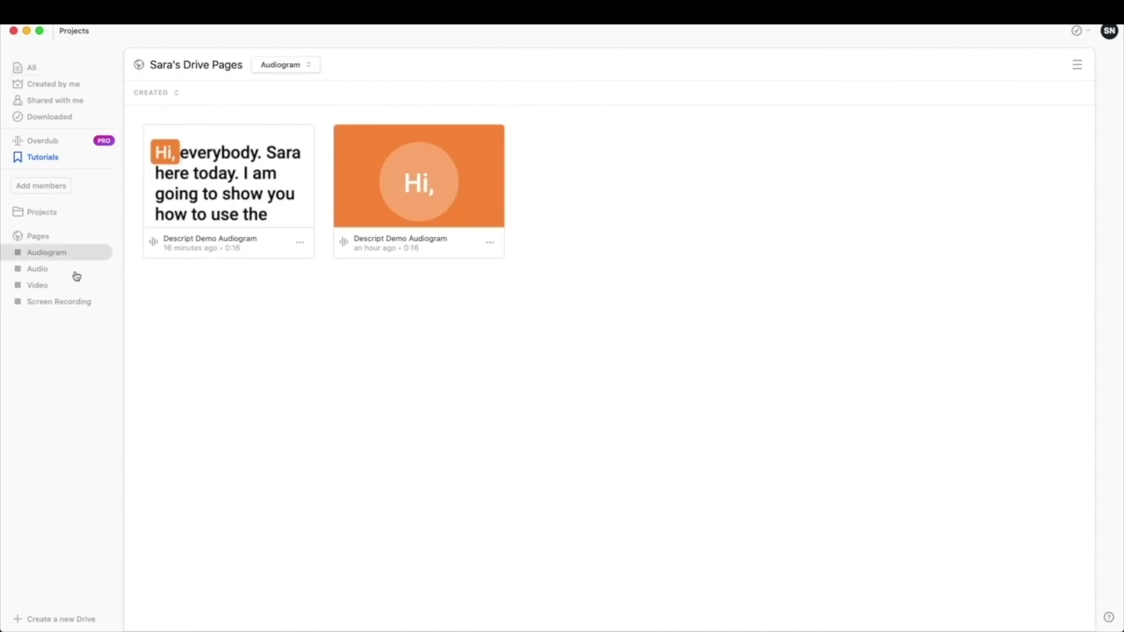
pyautogui.click(272, 69)
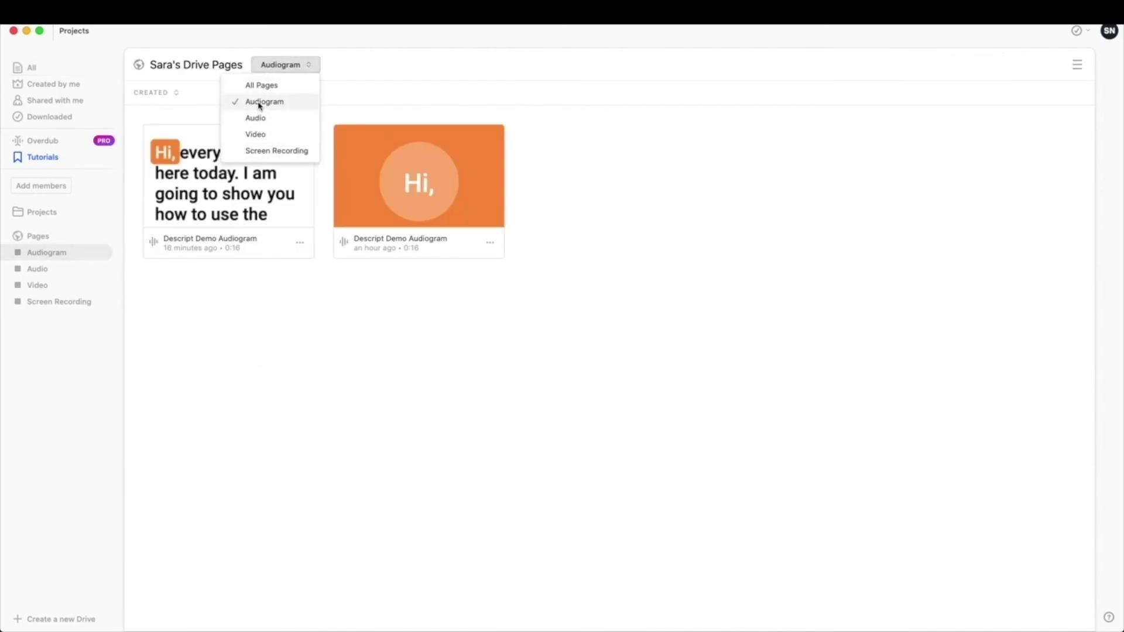
pyautogui.click(259, 104)
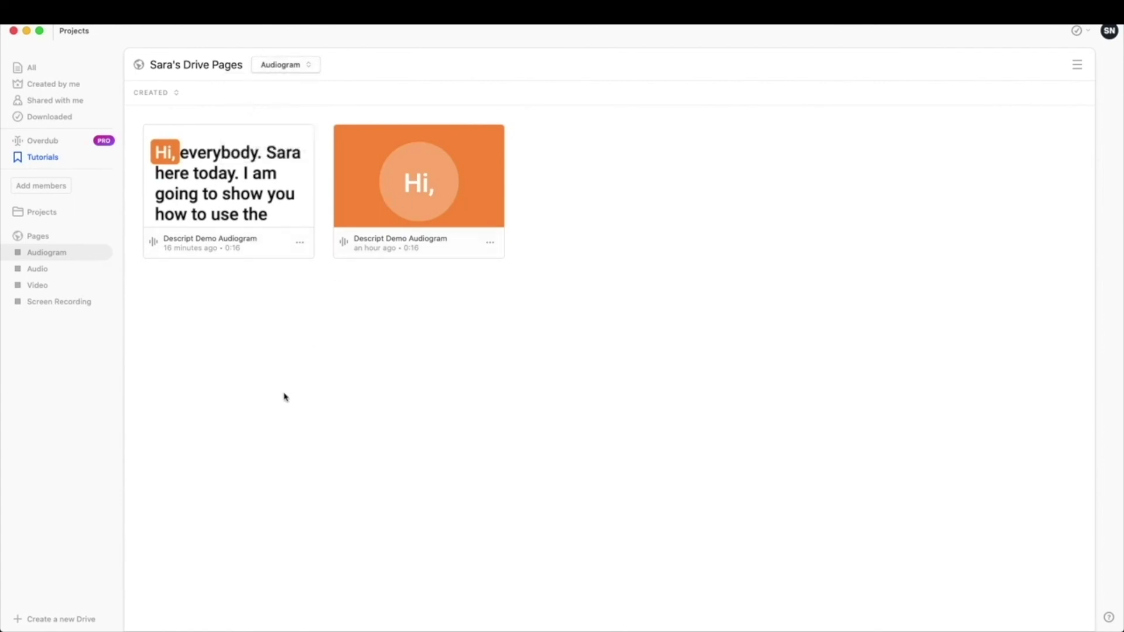